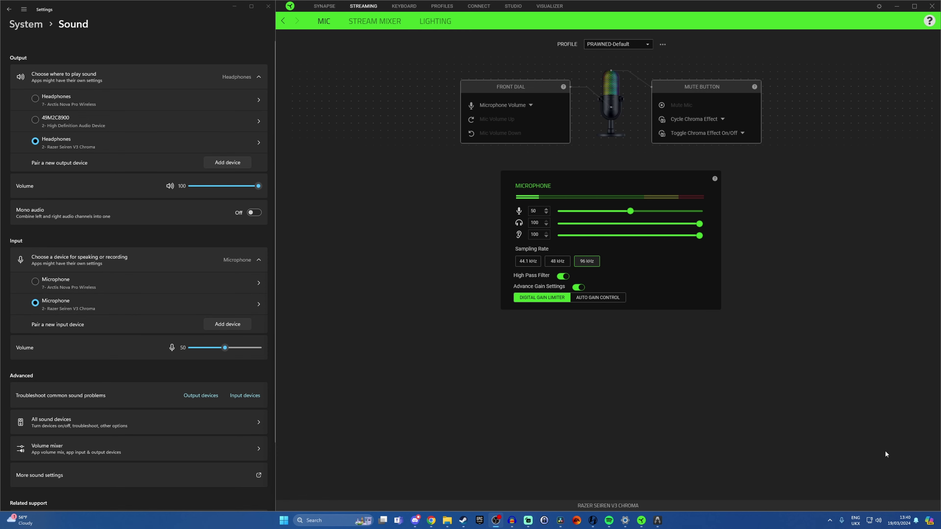
Step: Bring up the taskbar speaker's sound options to reach Windows Sound settings
right_click(878, 521)
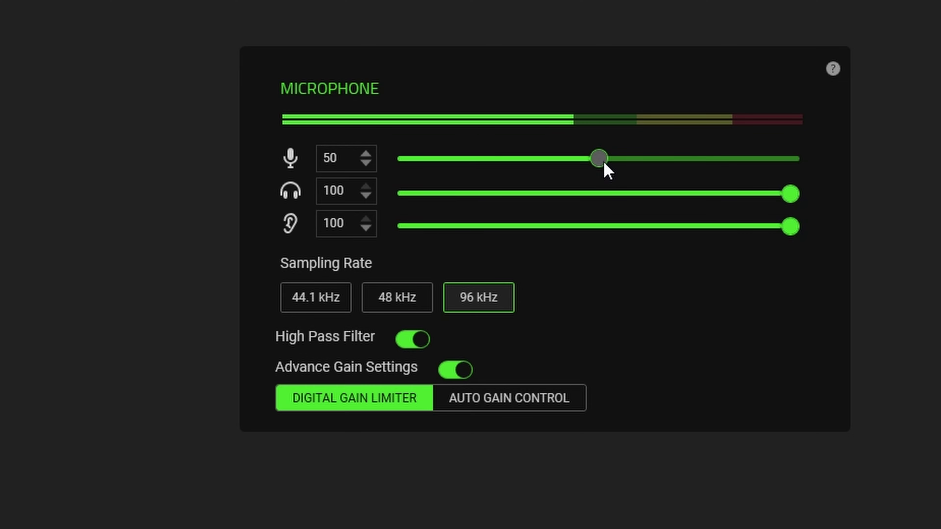
Step: Test the Synapse mic gain at 100, then lower it to about 42 with OBS Studio open
drag(602, 159, 583, 169)
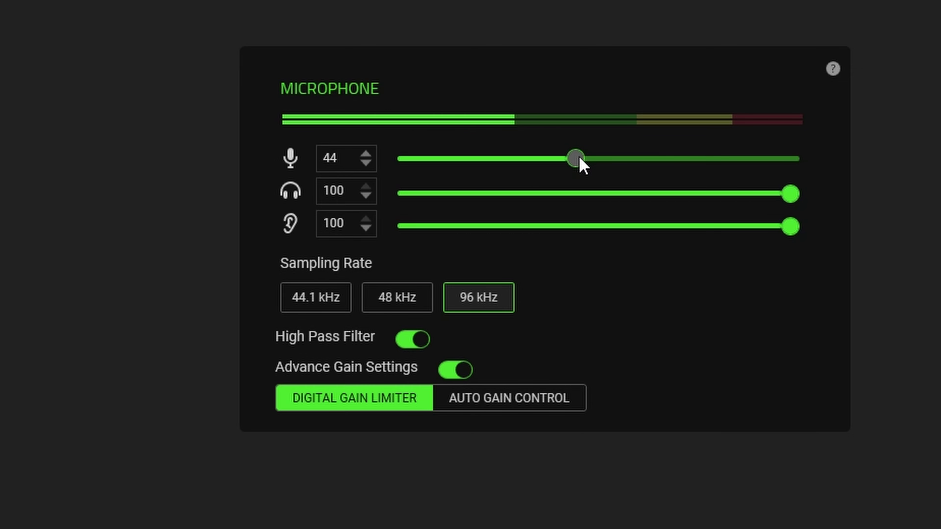
drag(583, 158, 806, 159)
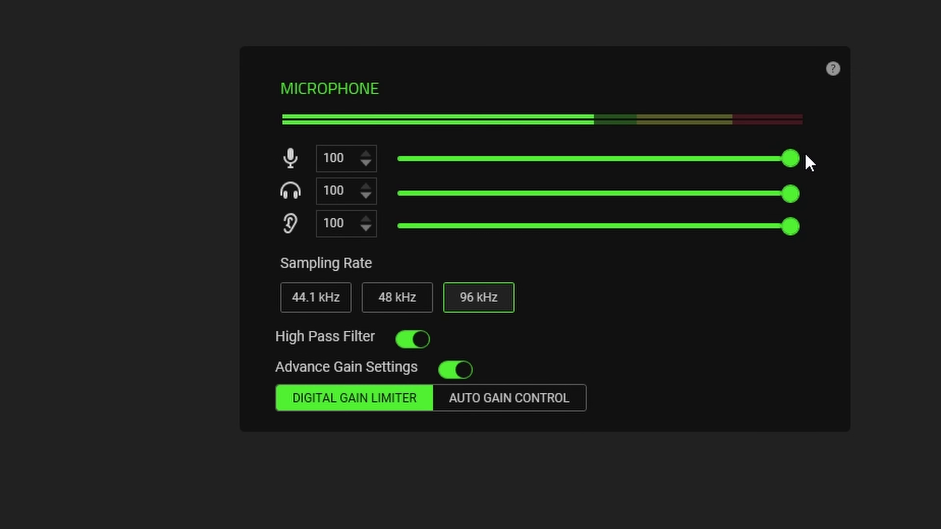
click(446, 159)
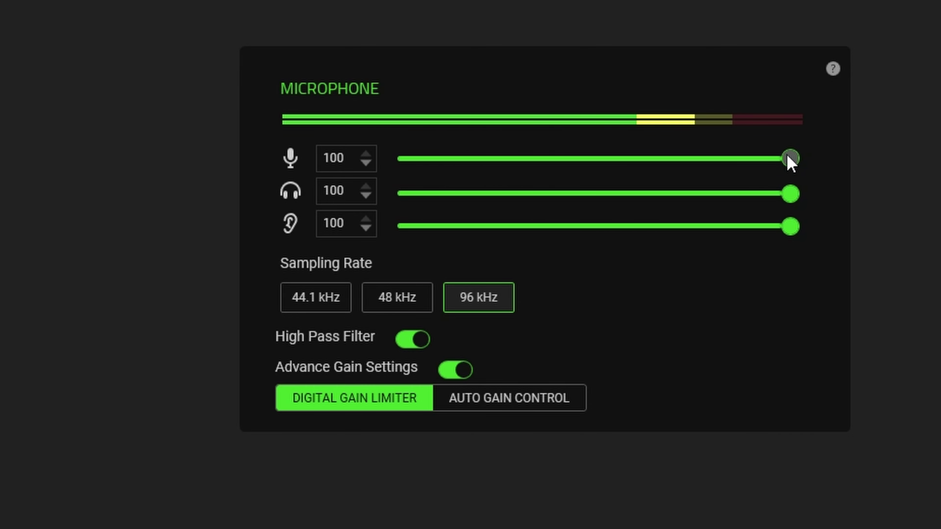
click(381, 129)
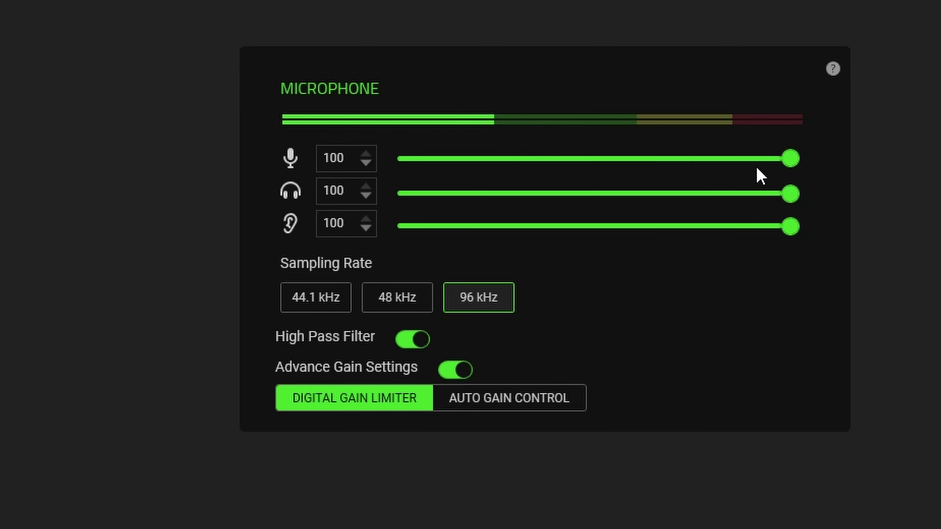
drag(781, 163, 558, 163)
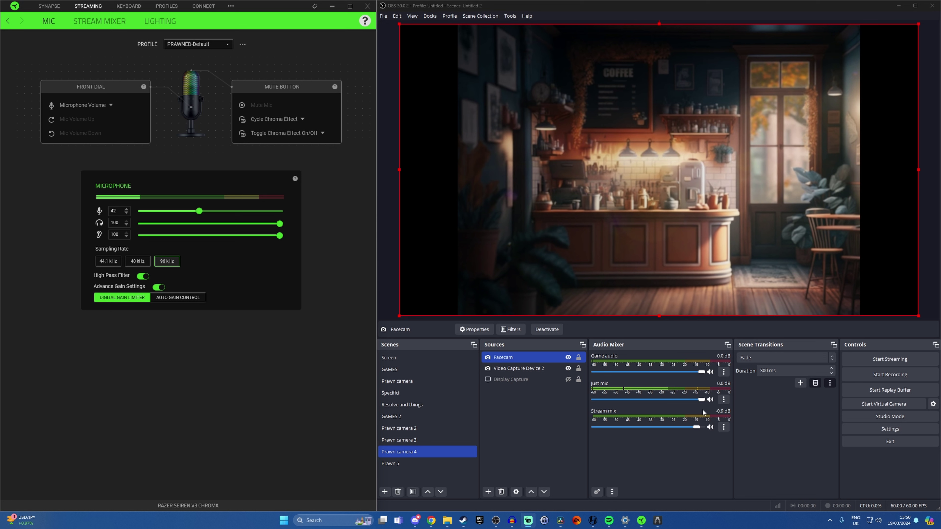
Step: Set OBS Mic/Auxiliary Audio 2 to Microphone (2- Razer Seiren V3 Chroma) and raise Synapse gain to 57
click(884, 429)
click(499, 176)
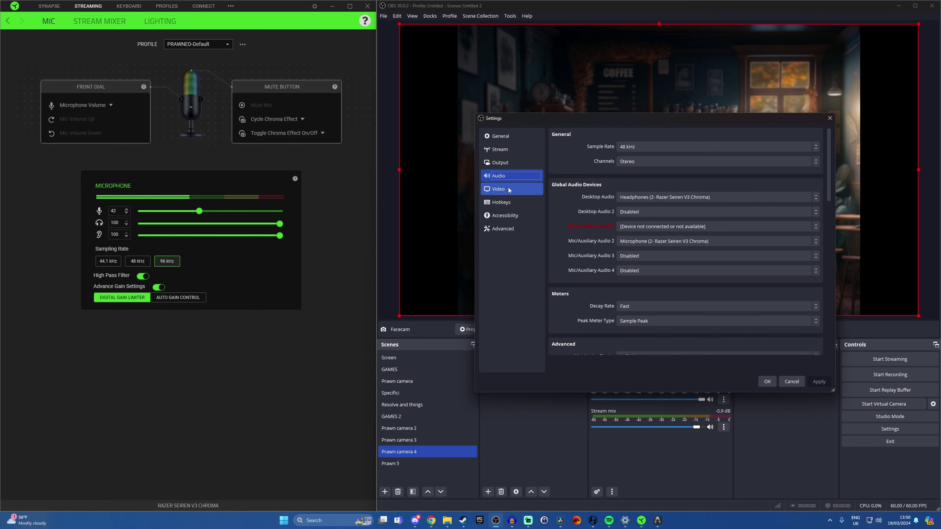
click(638, 244)
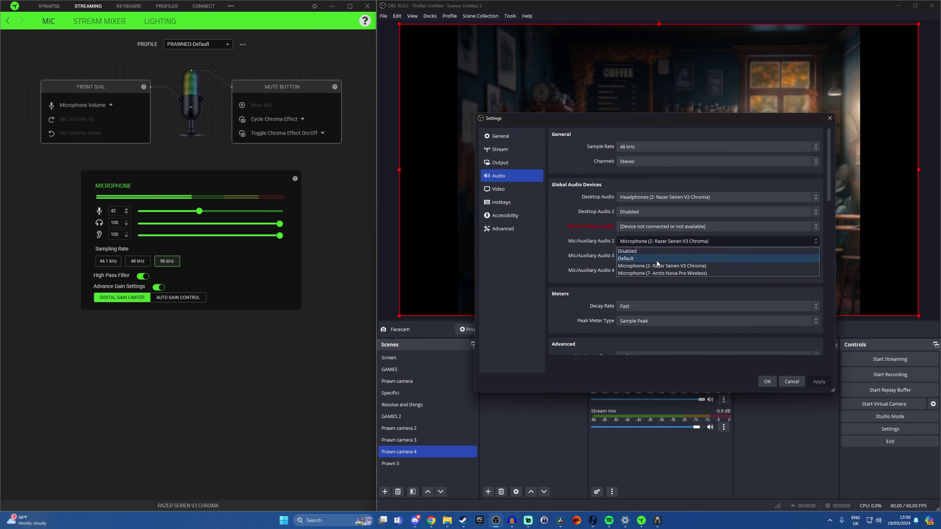
click(662, 265)
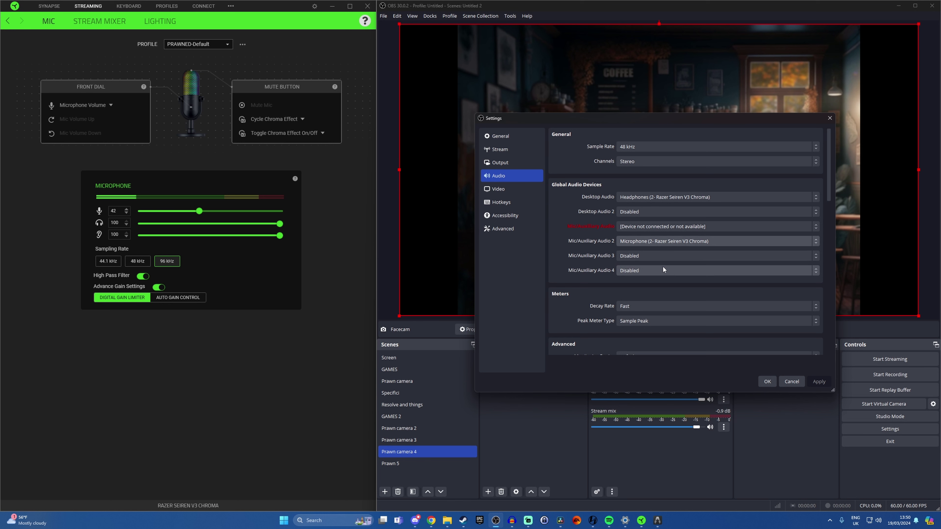
click(770, 383)
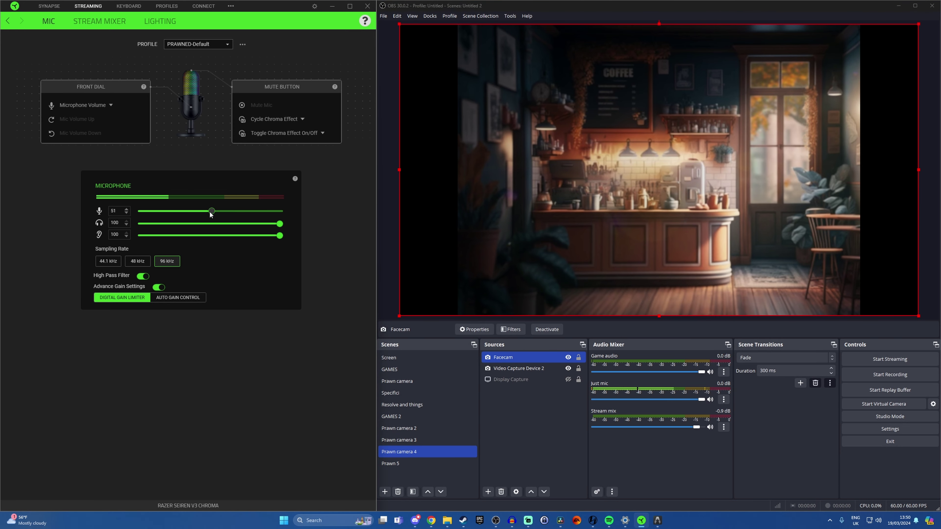
drag(210, 213, 219, 213)
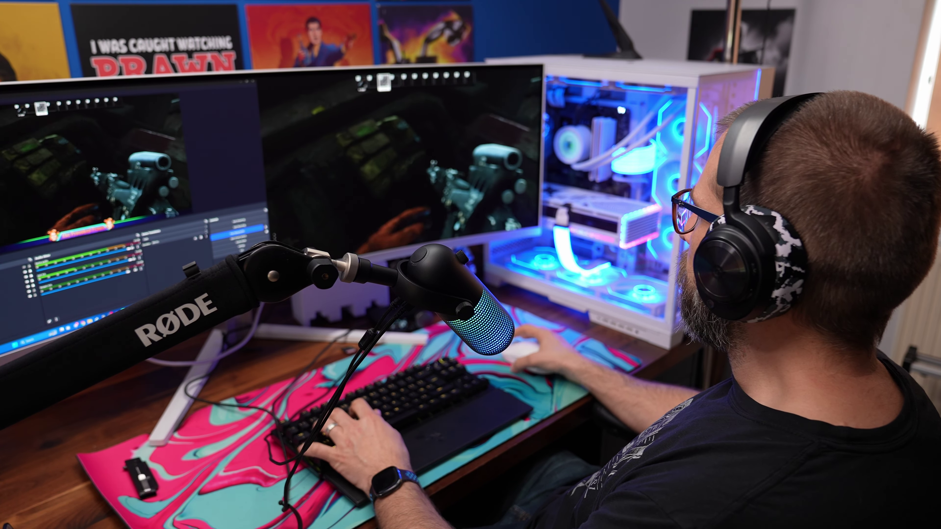
key(Tab)
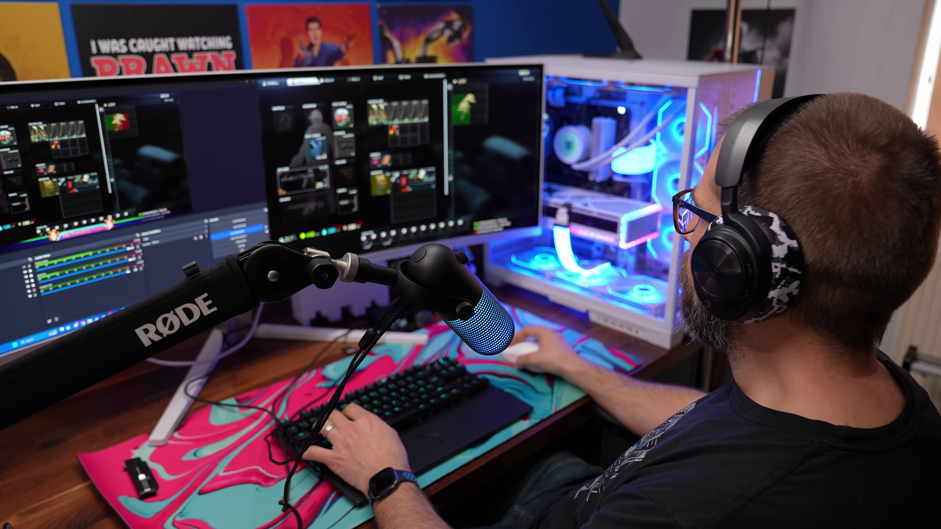
key(Tab)
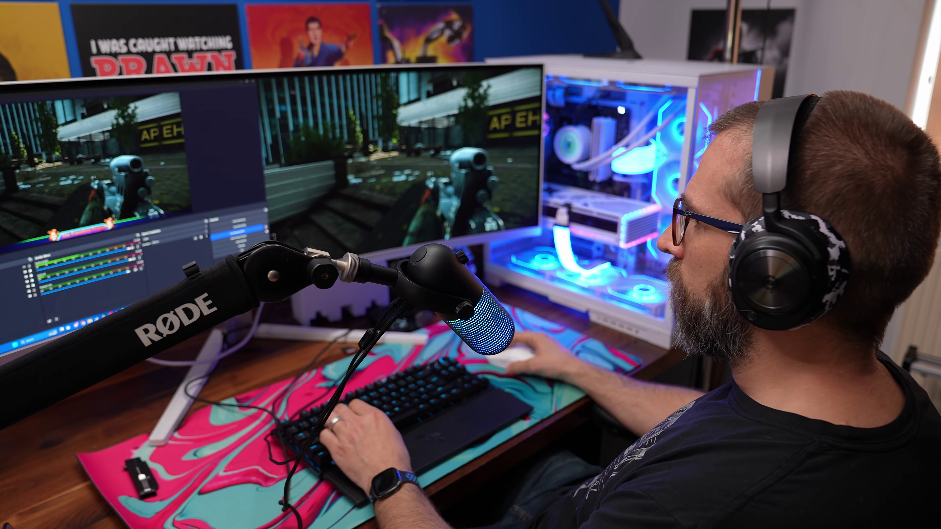
key(super)
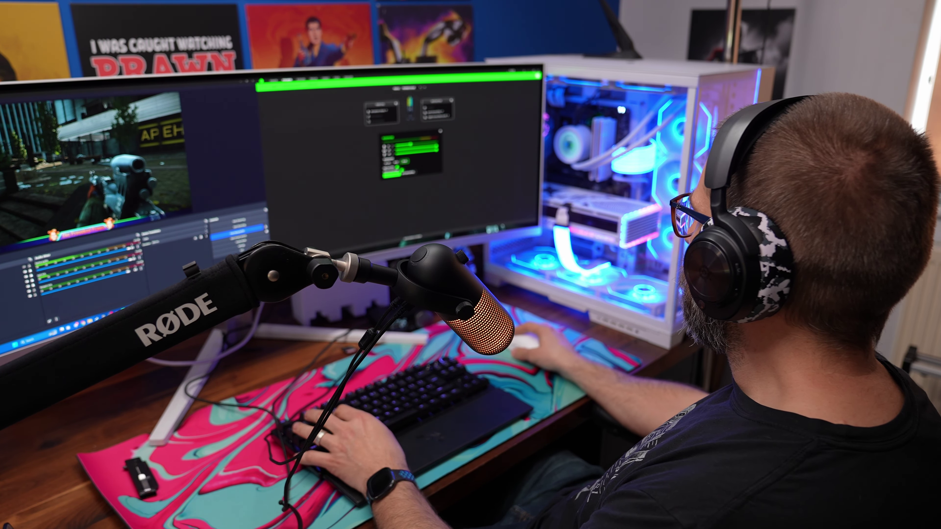
key(alt+Tab)
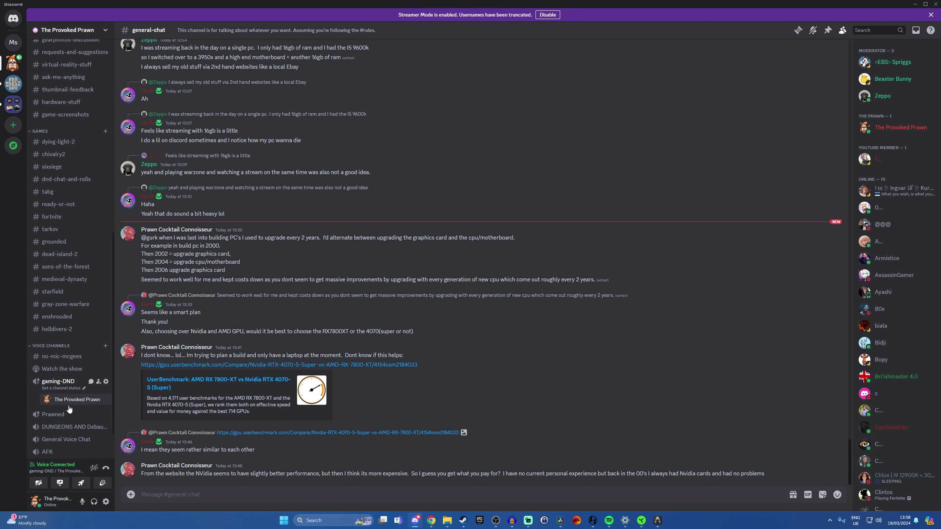
Step: Keep Razer Seiren V3 Chroma as Discord's voice input device
click(107, 503)
click(318, 279)
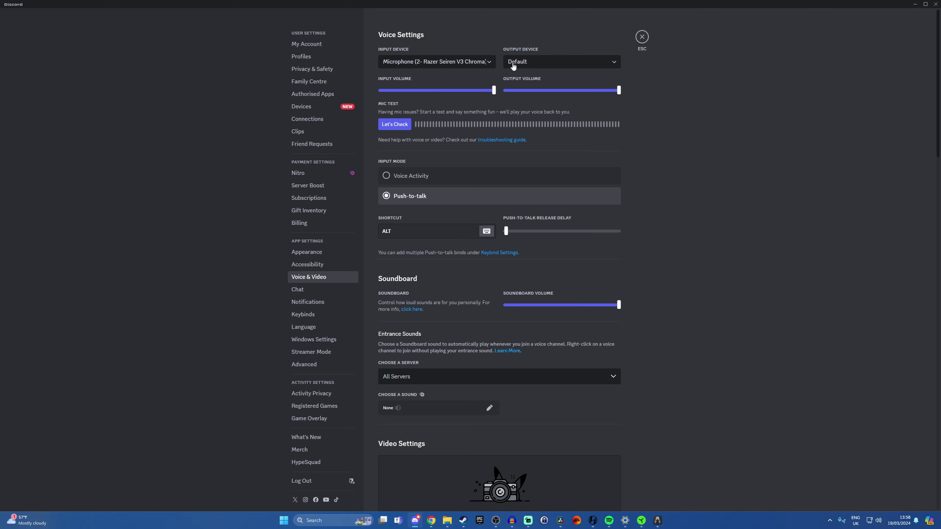
click(410, 66)
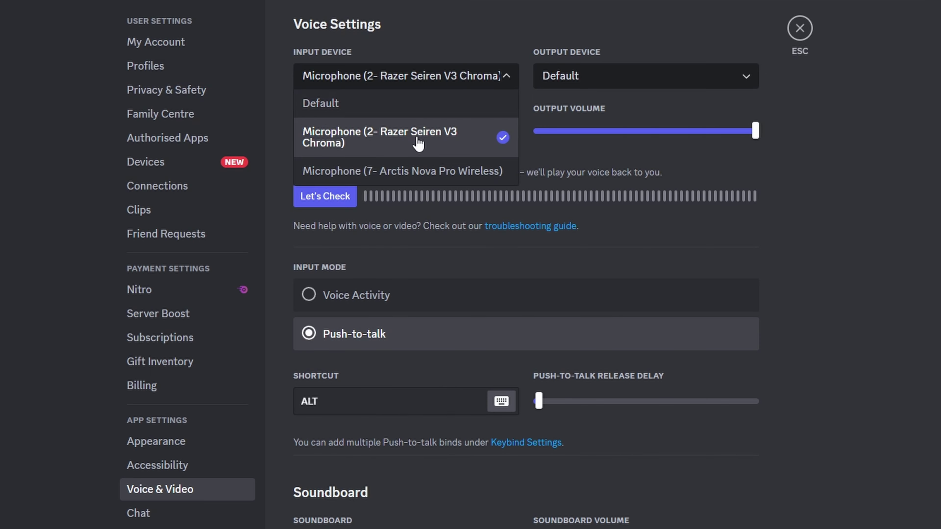
click(417, 143)
Step: Set Discord noise suppression to Krisp after trying Standard, then bring up NVIDIA Broadcast
scroll(826, 453, down, 10)
scroll(827, 452, down, 15)
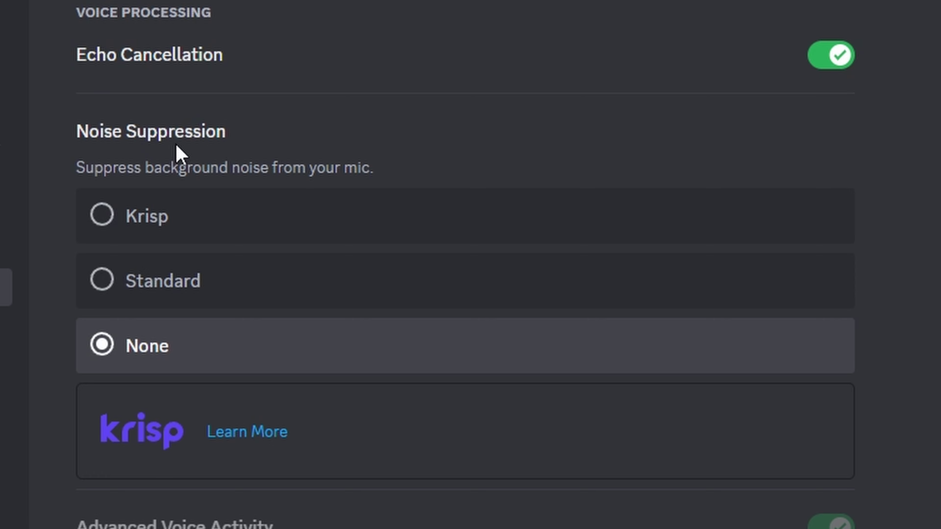
click(104, 227)
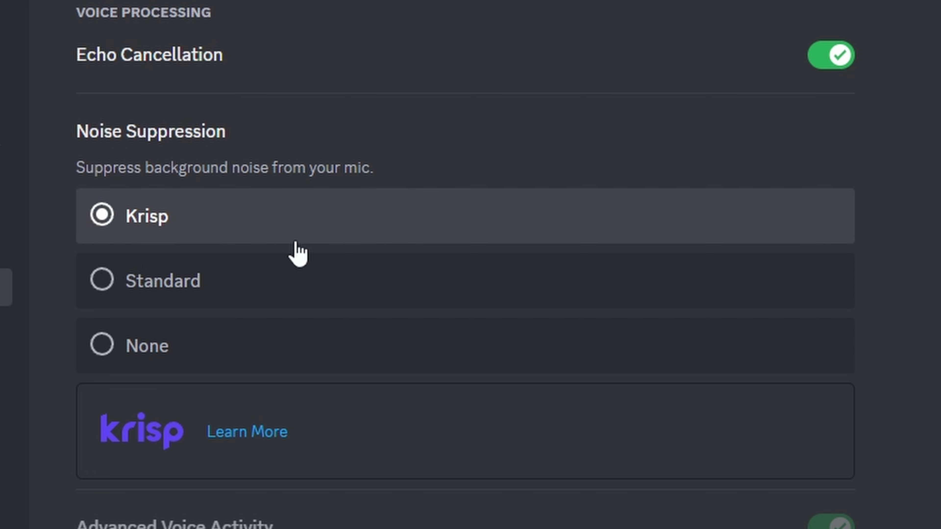
click(106, 300)
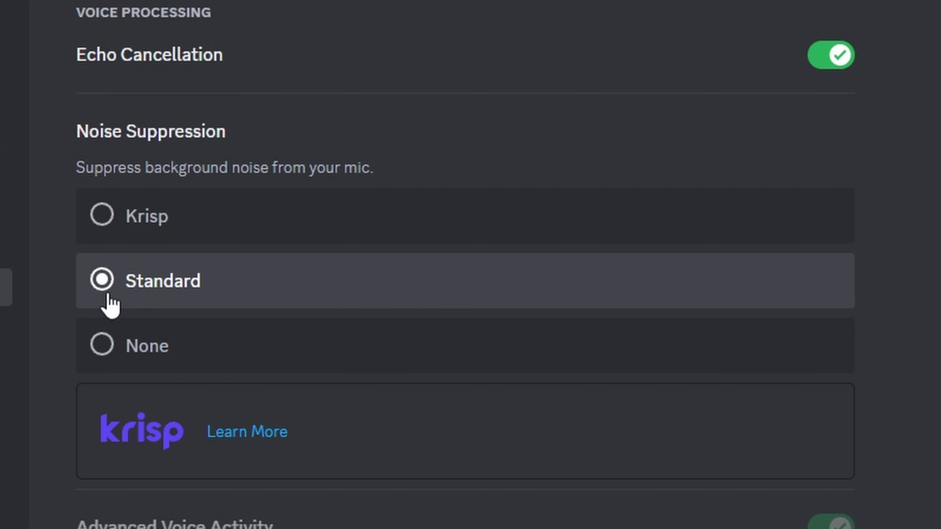
click(109, 217)
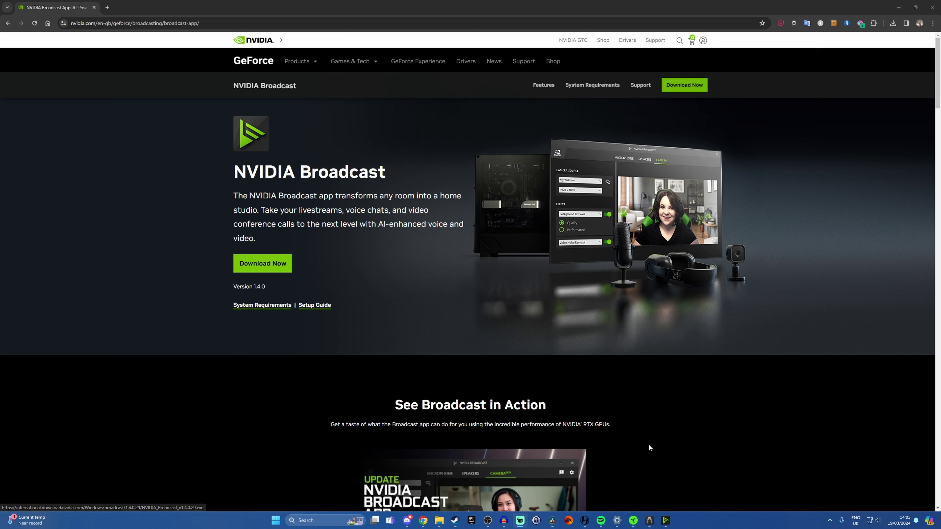
click(665, 520)
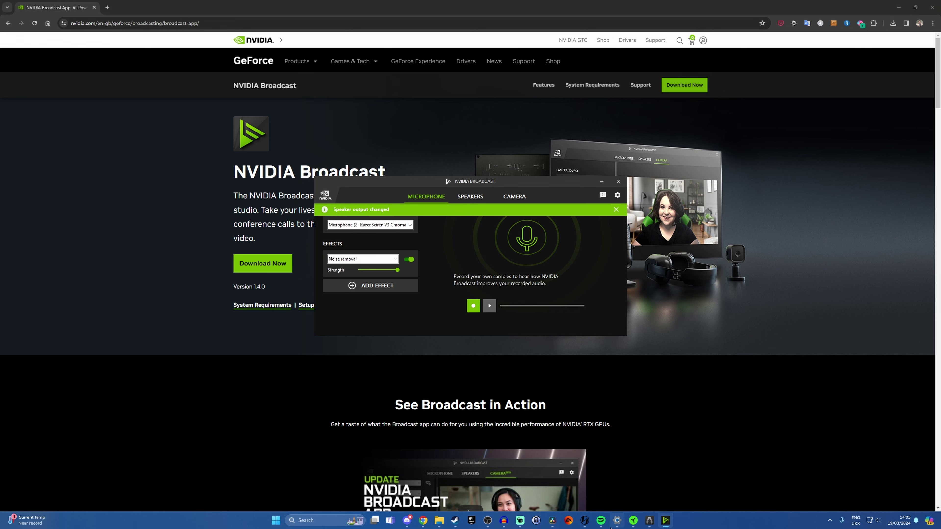
Step: Keep the Seiren V3 Chroma microphone in Broadcast and set speakers to Headphones (2- Razer Seiren V3 Chroma)
click(617, 521)
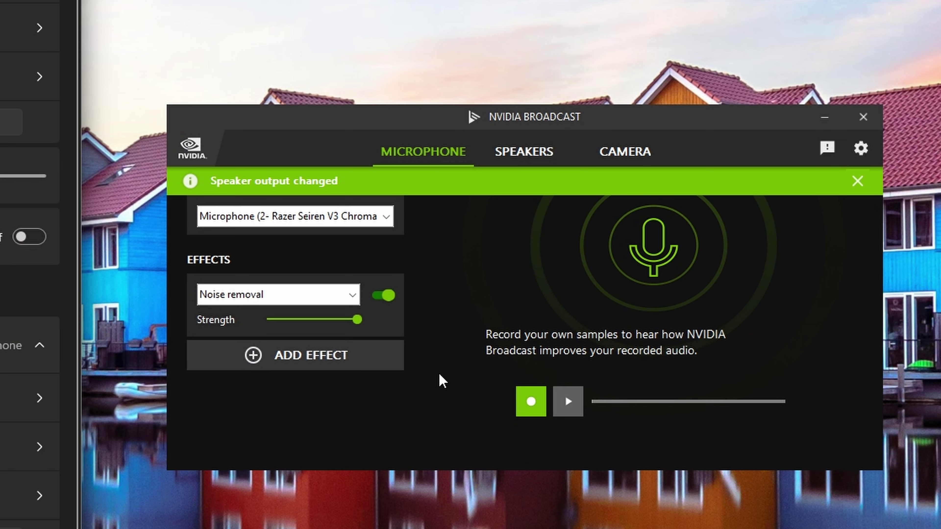
click(299, 222)
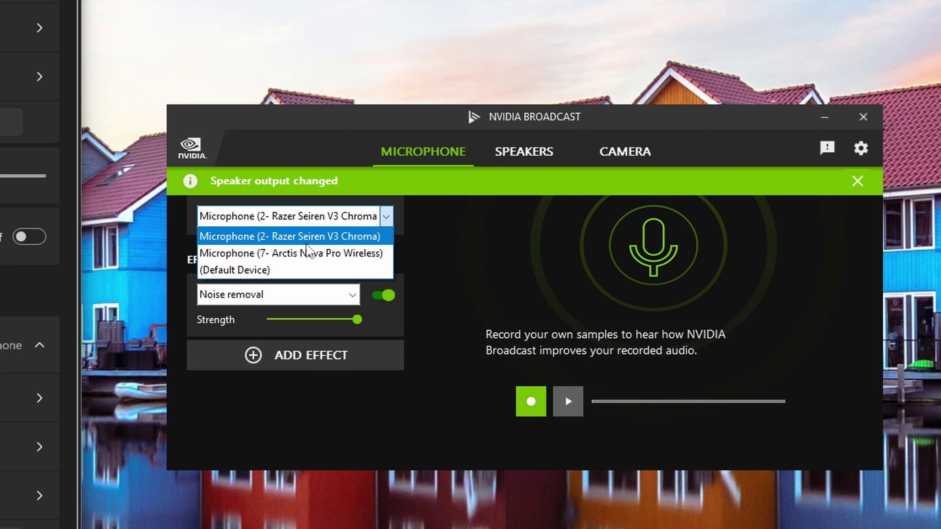
click(306, 241)
click(524, 152)
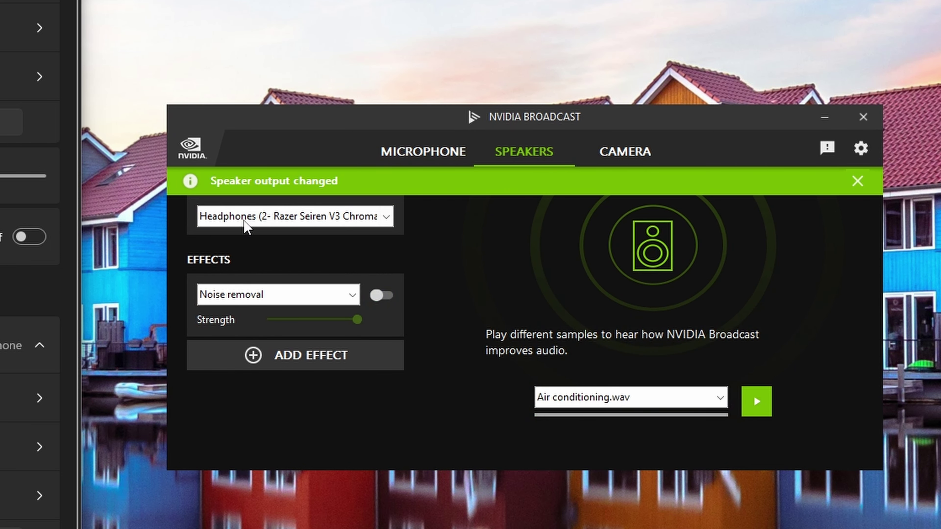
click(348, 219)
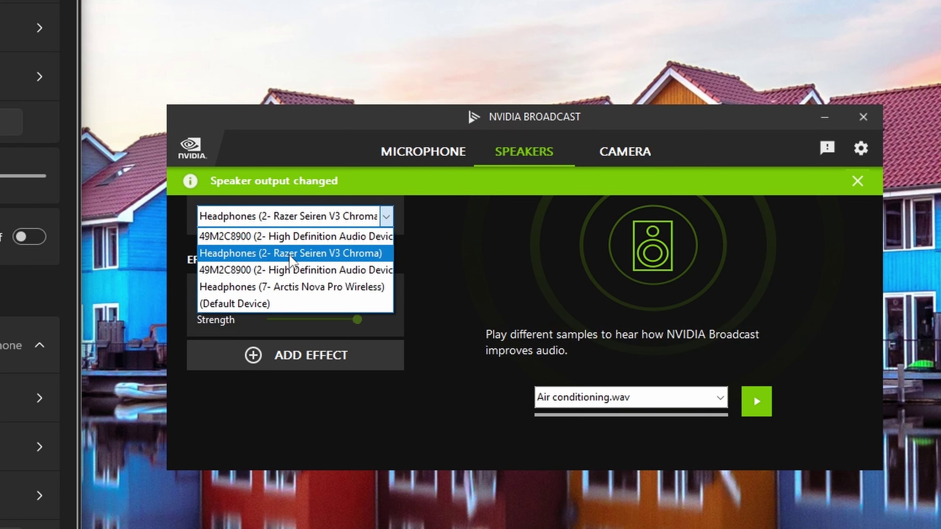
click(291, 259)
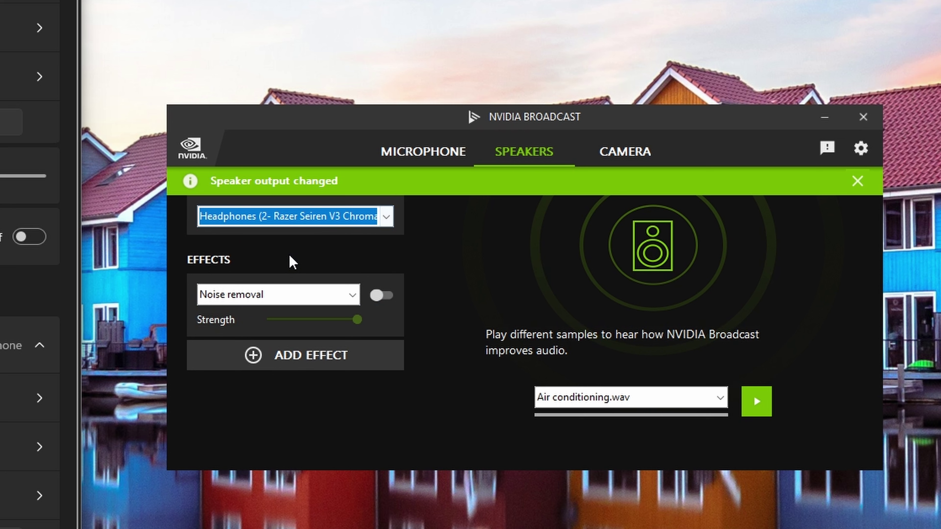
Step: Keep Noise removal on the Broadcast microphone, add Room echo removal, then remove it again
click(457, 164)
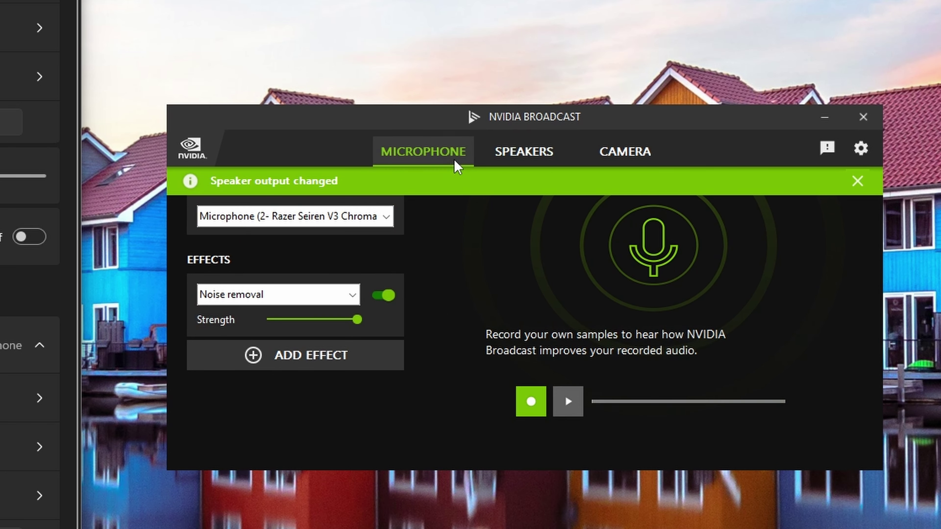
click(346, 296)
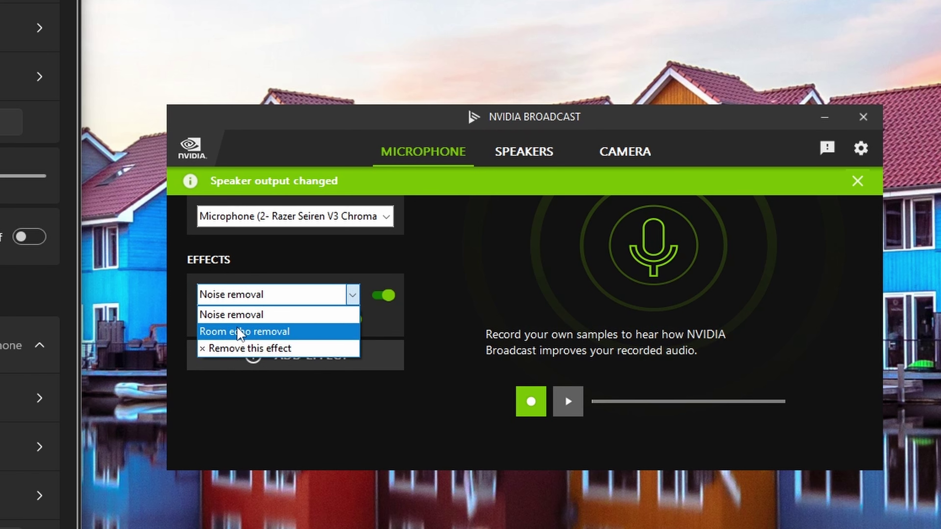
click(277, 299)
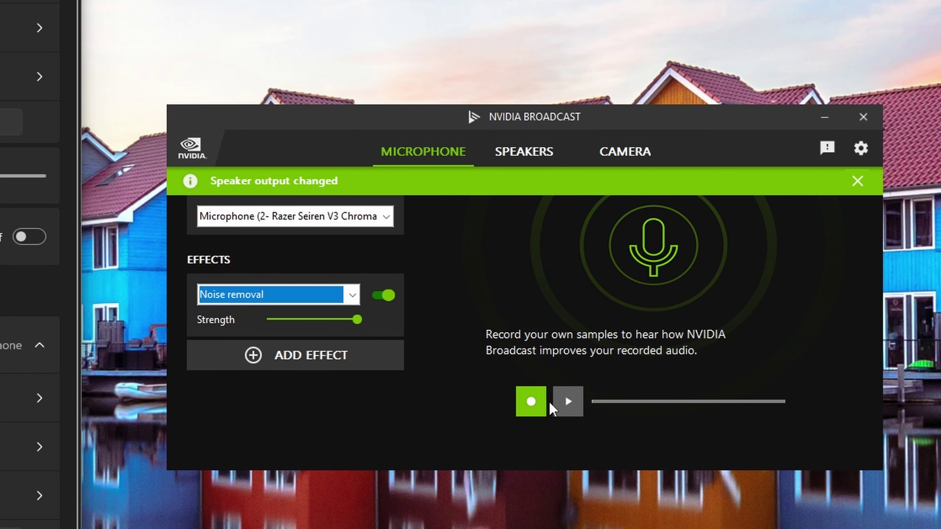
click(315, 367)
click(326, 362)
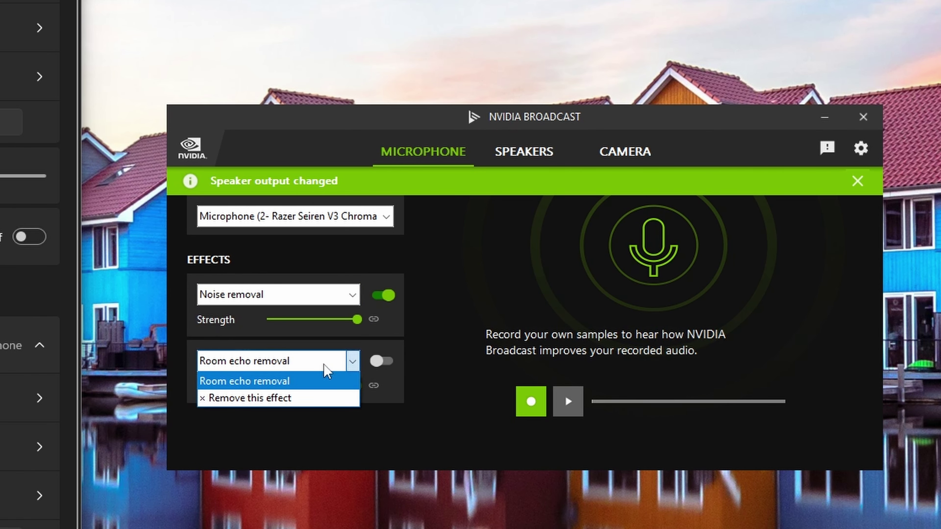
click(290, 398)
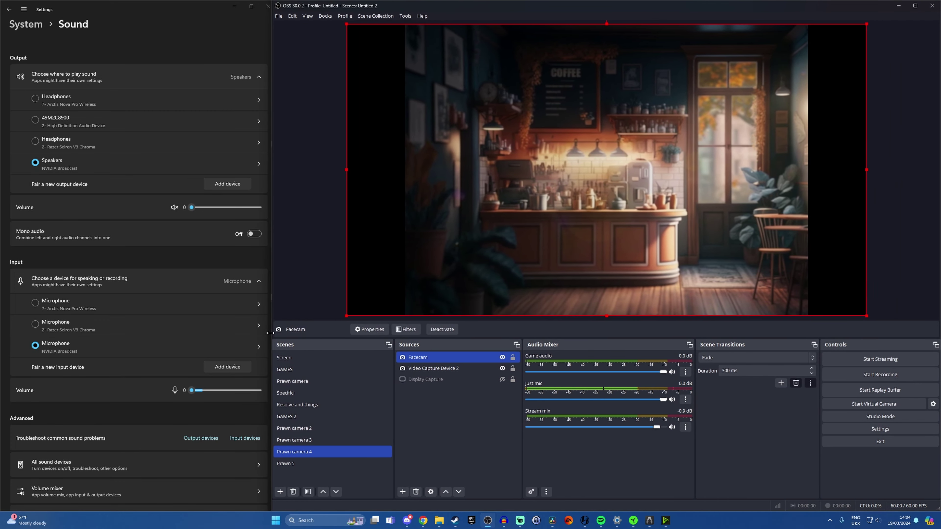
Step: Switch OBS Mic/Auxiliary Audio 2 to Microphone (NVIDIA Broadcast), applying and confirming the change
click(890, 429)
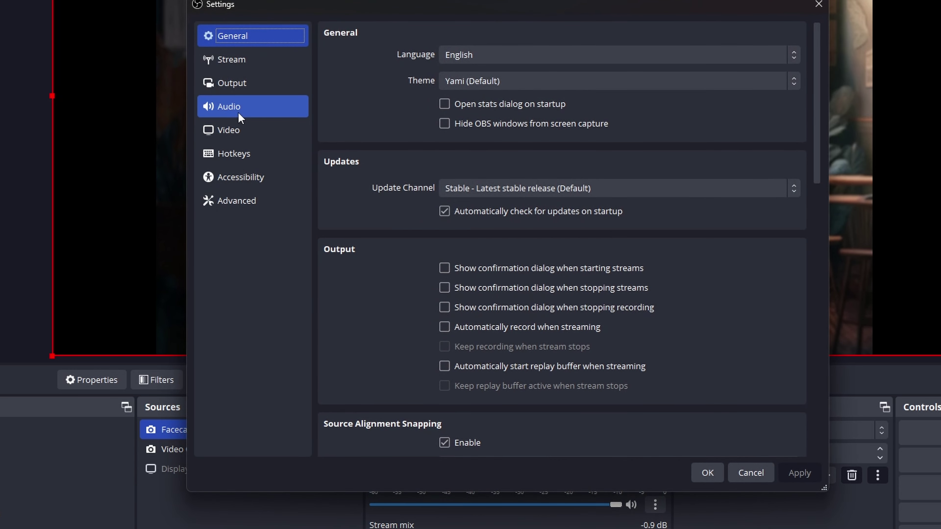
click(240, 115)
click(538, 224)
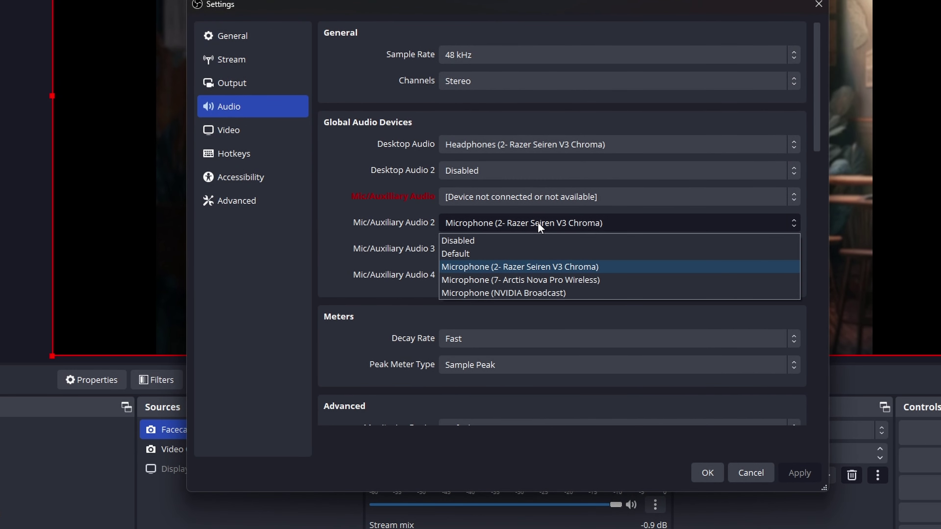
click(556, 292)
click(801, 474)
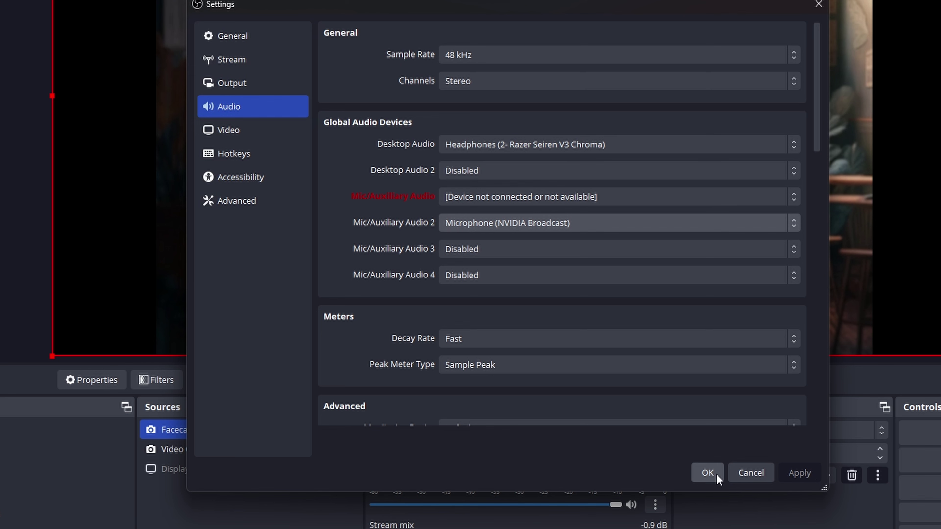
click(707, 474)
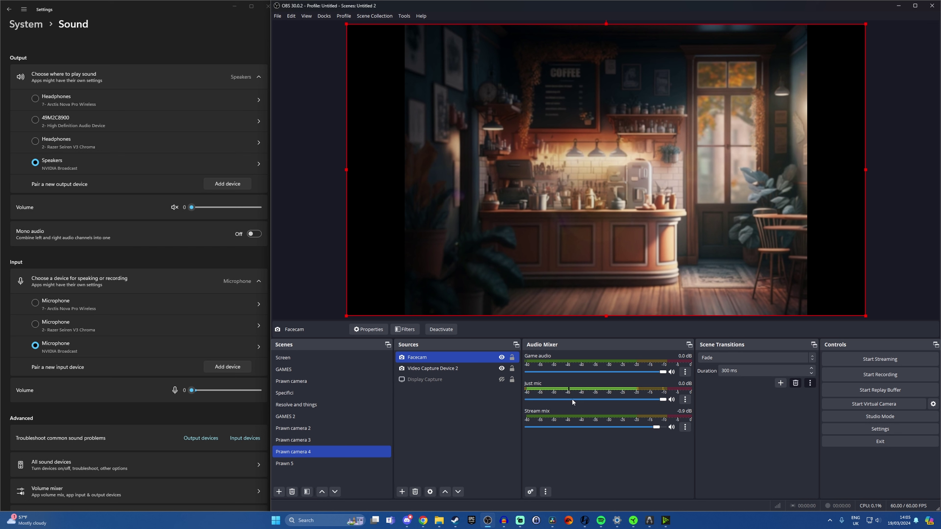
click(406, 520)
Step: Set Discord's Input Device to Microphone (NVIDIA Broadcast) and close the user settings
click(106, 503)
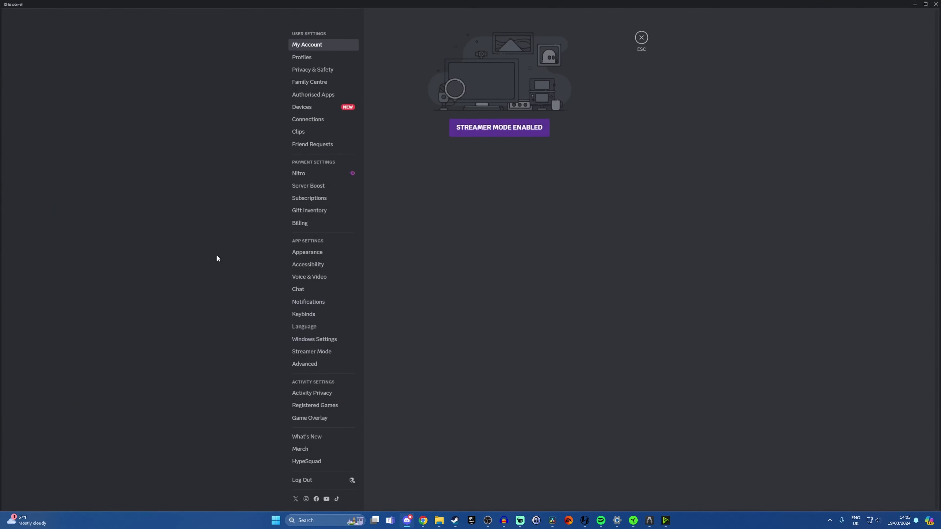
click(308, 276)
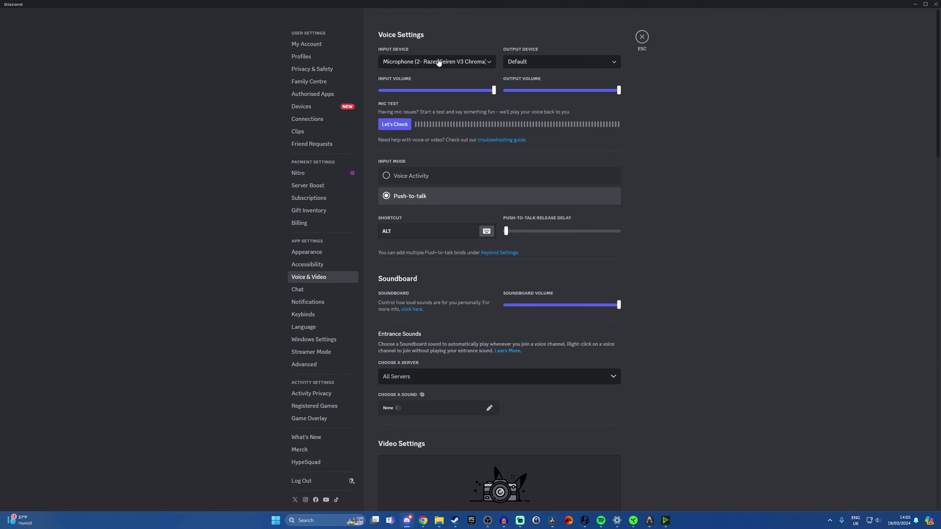
click(438, 62)
click(449, 128)
click(666, 520)
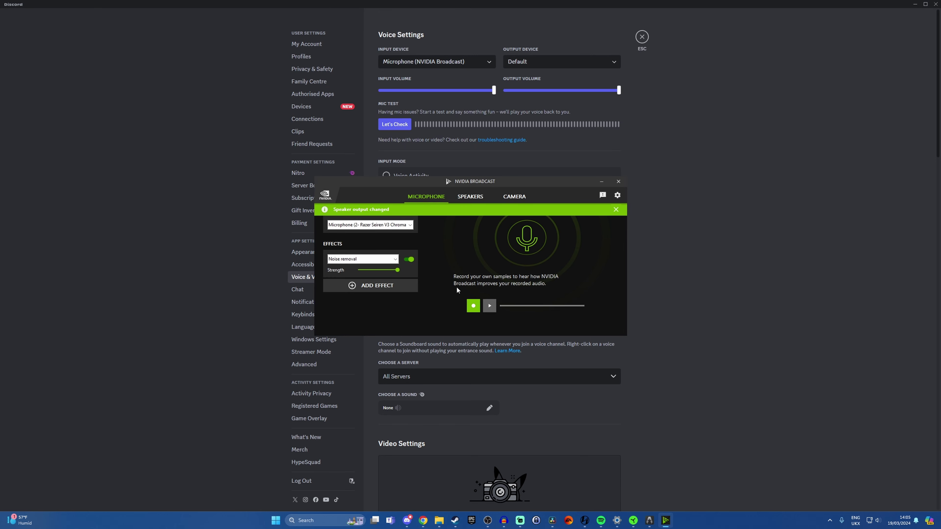
click(675, 228)
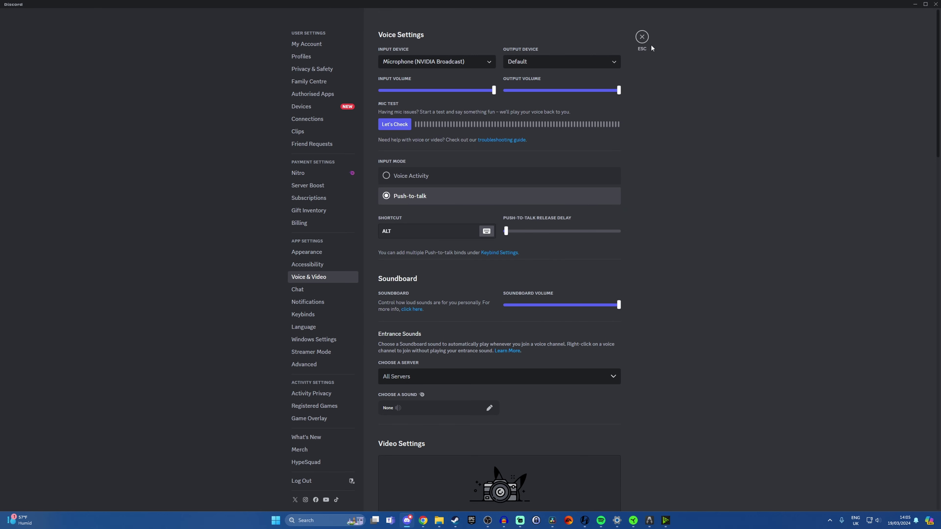
click(642, 37)
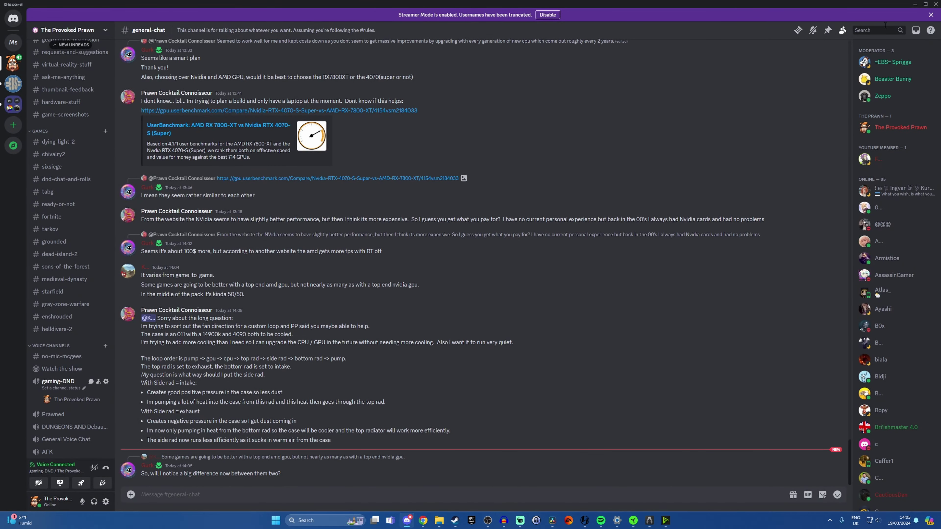
Step: Minimize Discord to reveal OBS Studio, NVIDIA Broadcast and Windows Sound settings
click(916, 6)
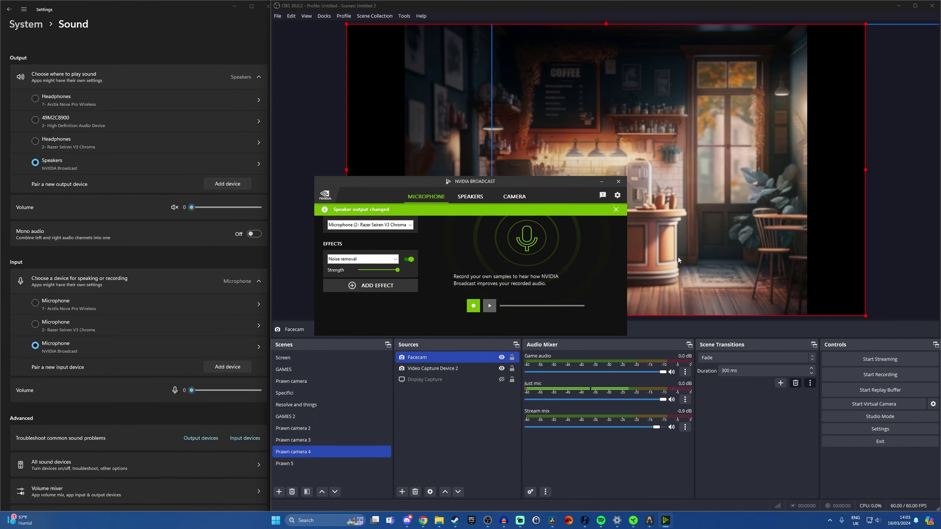